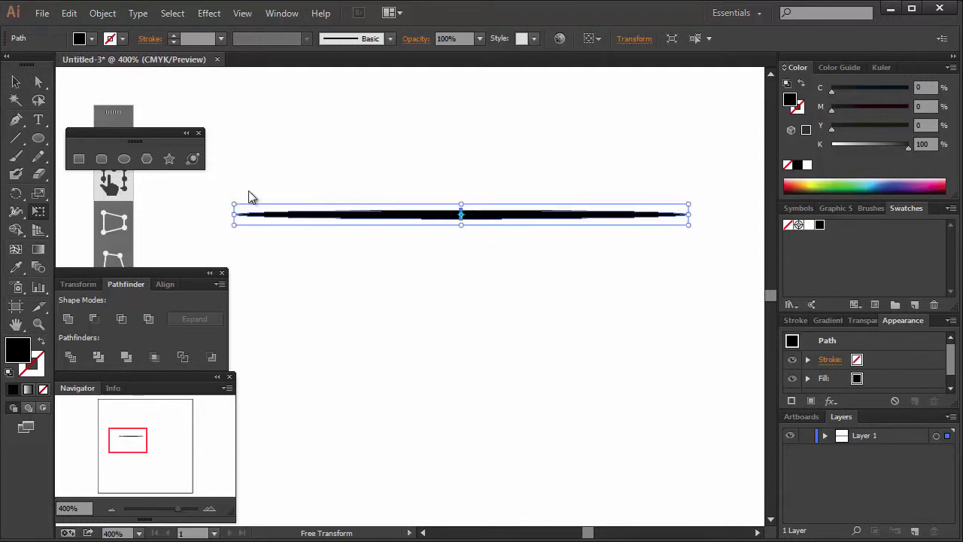
Convert the leftmost and rightmost anchor points of the flattened ellipse to corner points
{"action": "left_click", "coordinate": [38, 82]}
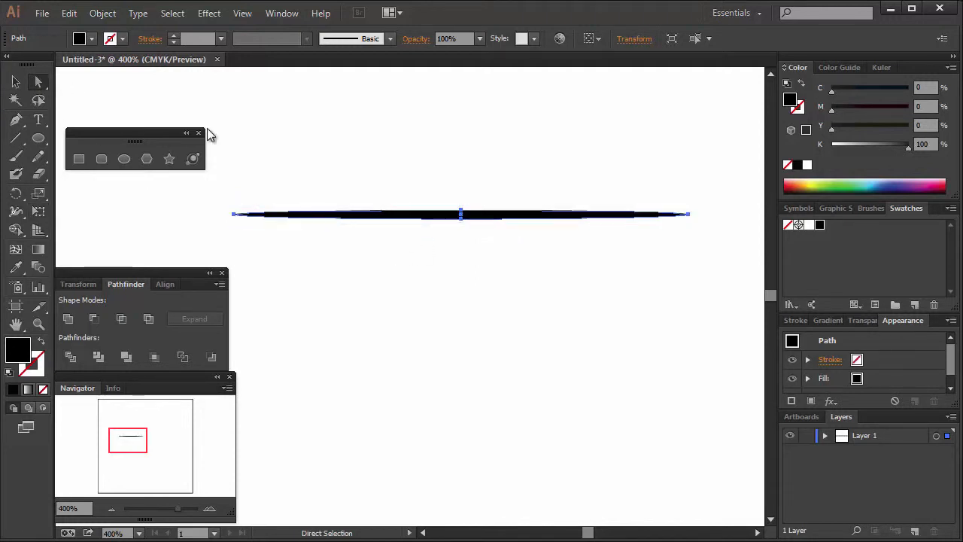
{"action": "left_click", "coordinate": [234, 214]}
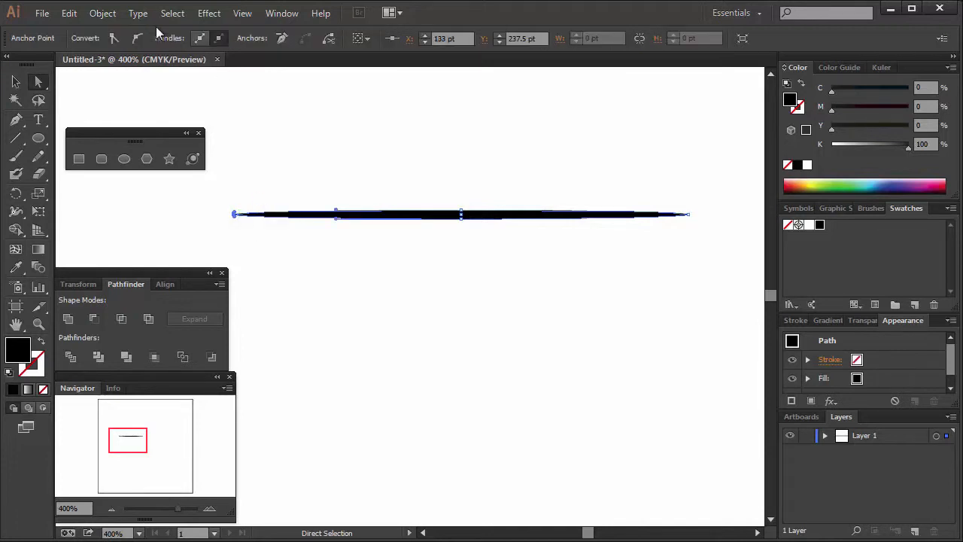
{"action": "left_click", "coordinate": [112, 39]}
{"action": "left_click", "coordinate": [688, 214]}
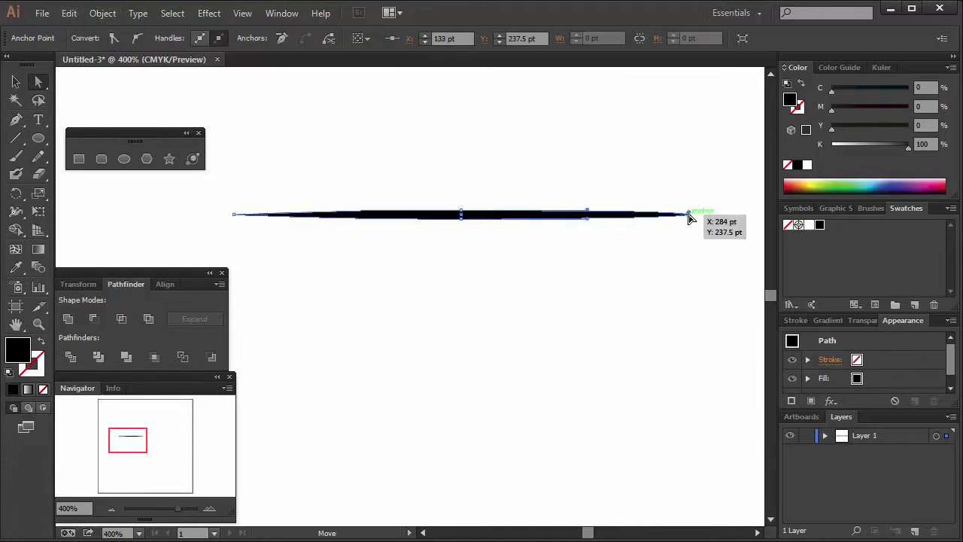
{"action": "left_click", "coordinate": [114, 39]}
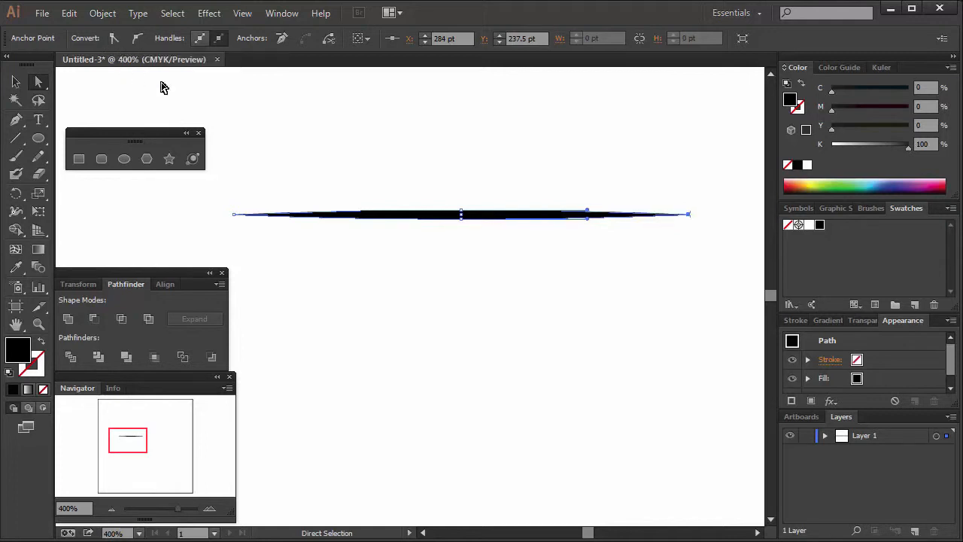
{"action": "left_click", "coordinate": [381, 122]}
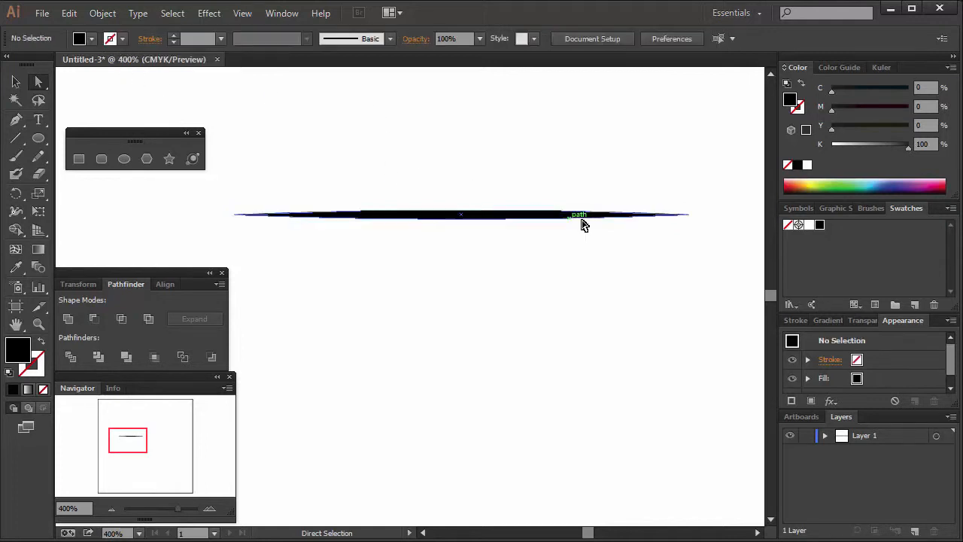
Start a new Art Brush from the pointed shape and name it Tapered Art Brush
{"action": "left_click", "coordinate": [461, 215]}
{"action": "mouse_move", "coordinate": [869, 210]}
{"action": "left_mouse_down"}
{"action": "mouse_move", "coordinate": [652, 159]}
{"action": "mouse_move", "coordinate": [368, 144]}
{"action": "mouse_move", "coordinate": [405, 149]}
{"action": "left_mouse_up"}
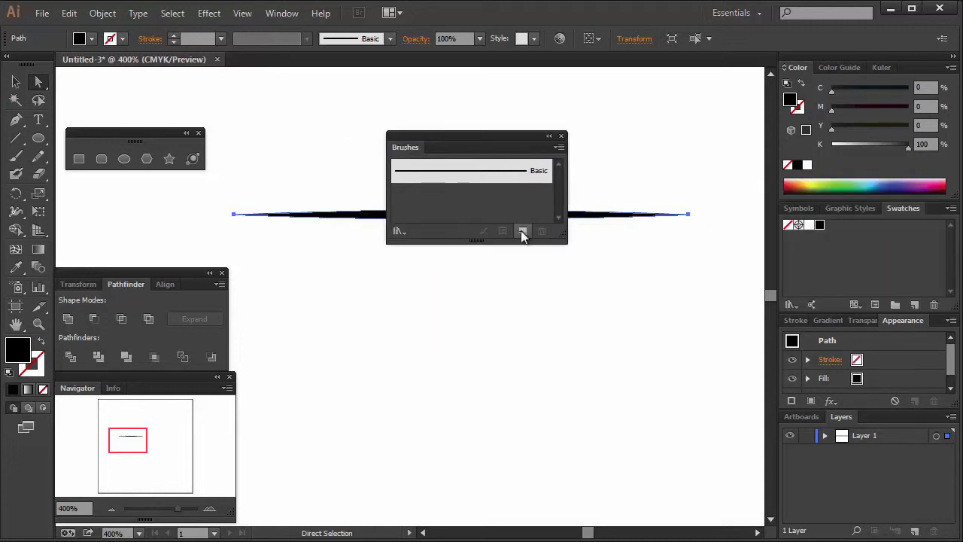
{"action": "left_click", "coordinate": [523, 232]}
{"action": "left_click", "coordinate": [392, 299]}
{"action": "left_click", "coordinate": [422, 369]}
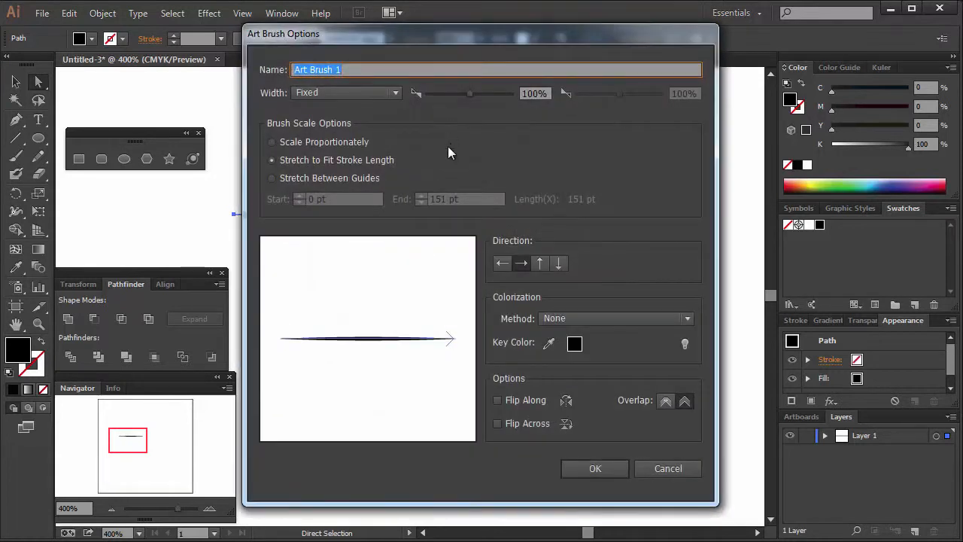
{"action": "type", "text": "Tapered"}
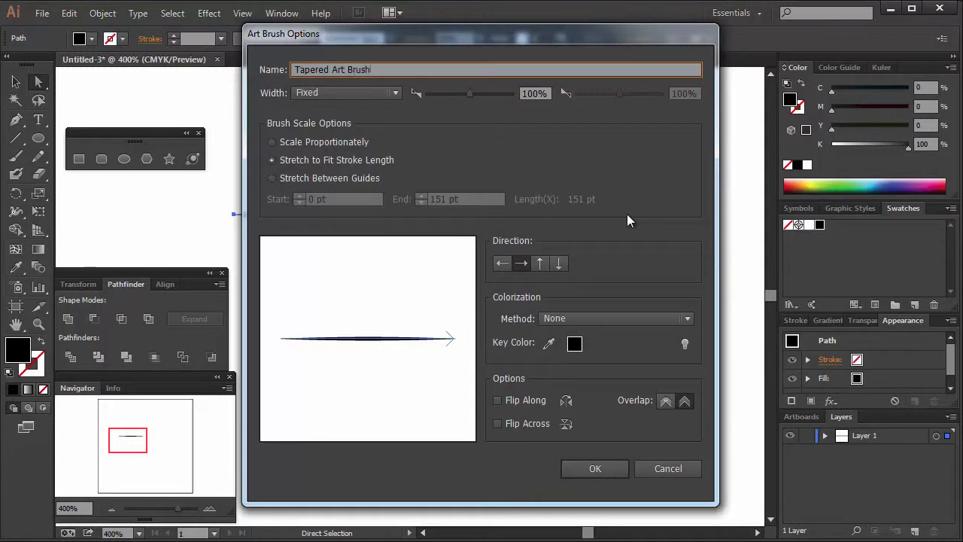
Set the new brush's colorization method to Tints, check the colorization tips, and create the brush
{"action": "left_click", "coordinate": [616, 318]}
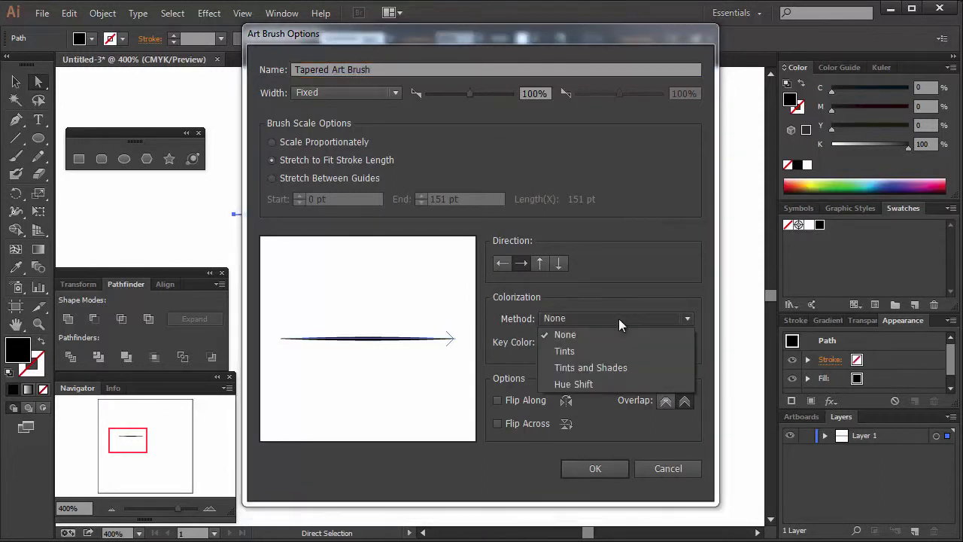
{"action": "left_click", "coordinate": [589, 350]}
{"action": "left_click", "coordinate": [686, 345]}
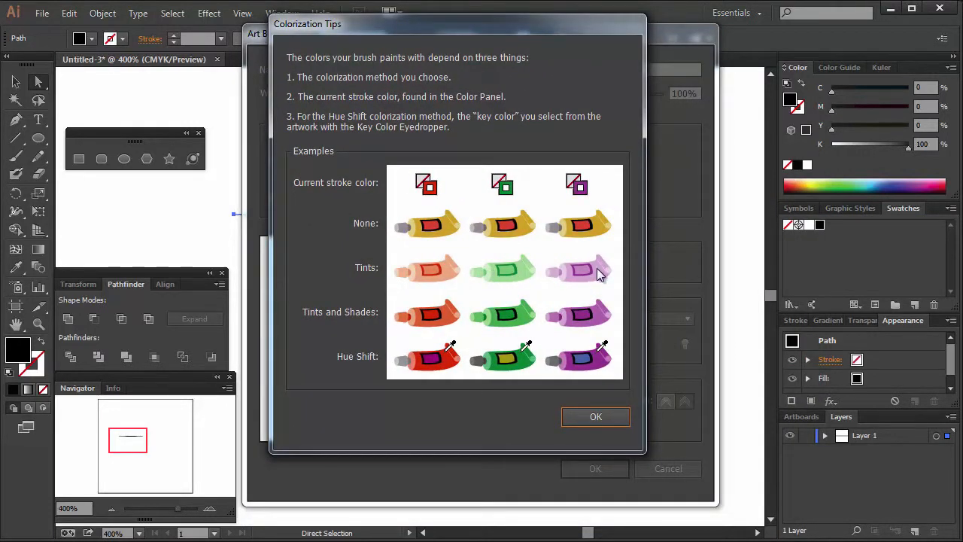
{"action": "left_click", "coordinate": [607, 420]}
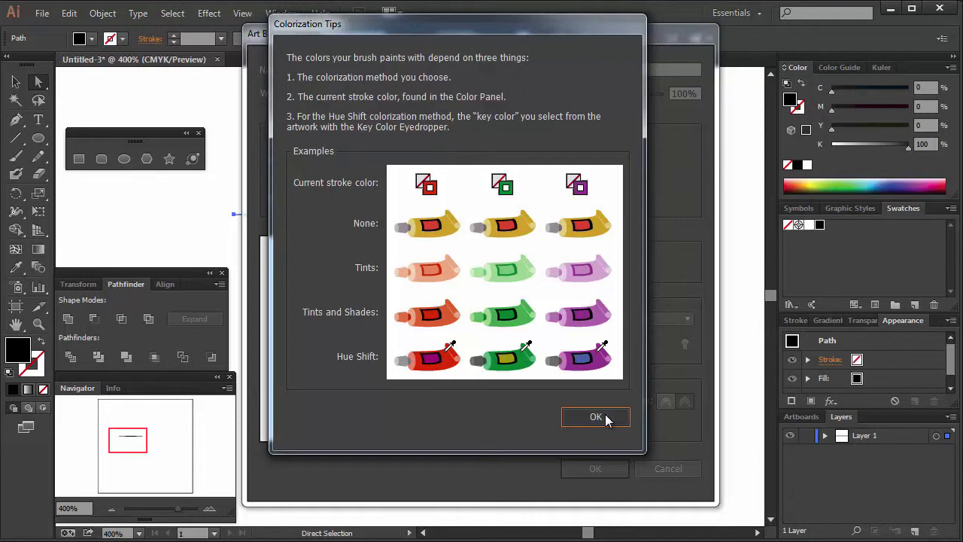
{"action": "left_click", "coordinate": [606, 420]}
{"action": "left_click", "coordinate": [603, 467]}
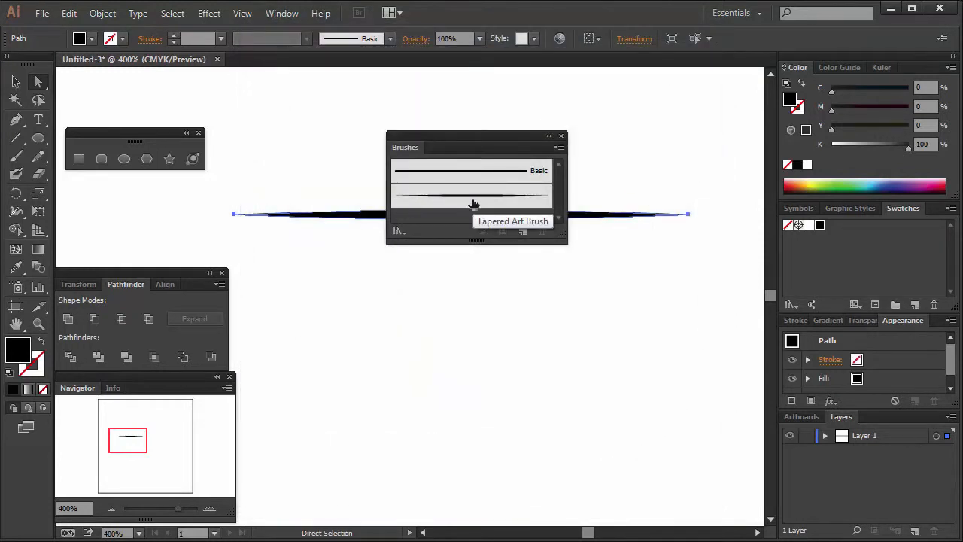
Lock and hide Layer 1, and add a new empty layer above it
{"action": "mouse_move", "coordinate": [451, 135]}
{"action": "left_mouse_down"}
{"action": "mouse_move", "coordinate": [635, 132]}
{"action": "mouse_move", "coordinate": [642, 87]}
{"action": "left_mouse_up"}
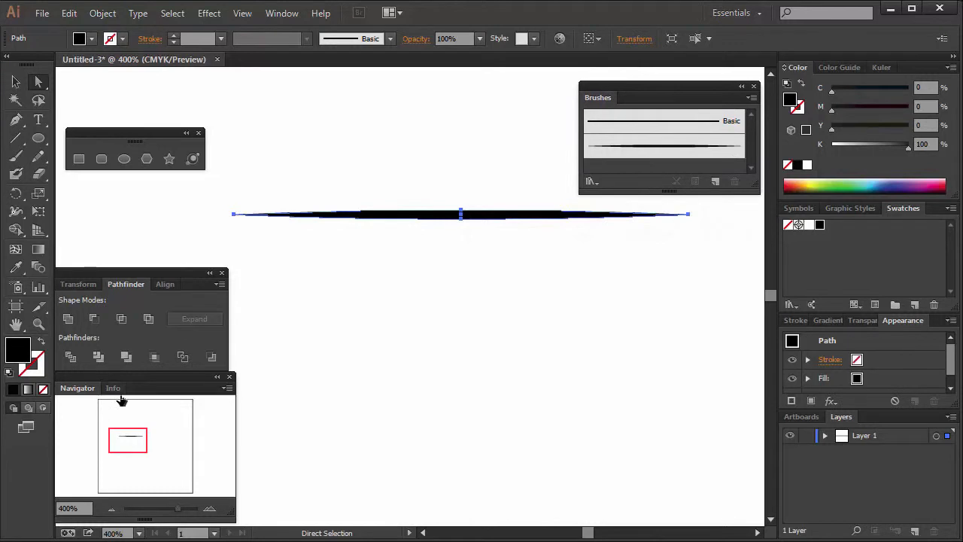
{"action": "left_click", "coordinate": [112, 508]}
{"action": "left_click", "coordinate": [111, 509]}
{"action": "left_click", "coordinate": [112, 508]}
{"action": "left_click", "coordinate": [804, 436]}
{"action": "left_click", "coordinate": [790, 436]}
{"action": "left_click", "coordinate": [915, 531]}
Paint wavy test strokes in black, blue and red with the Tapered Art Brush, and delete them all
{"action": "left_click", "coordinate": [16, 156]}
{"action": "left_click", "coordinate": [41, 341]}
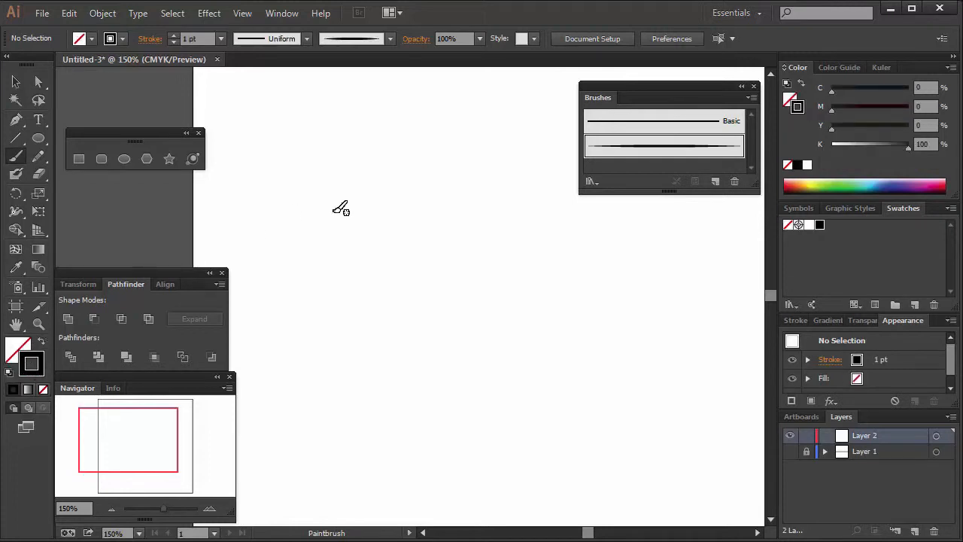
{"action": "left_click_drag", "start_coordinate": [319, 272], "coordinate": [455, 233]}
{"action": "mouse_move", "coordinate": [376, 254]}
{"action": "left_mouse_down"}
{"action": "mouse_move", "coordinate": [499, 233]}
{"action": "mouse_move", "coordinate": [458, 263]}
{"action": "mouse_move", "coordinate": [392, 278]}
{"action": "left_mouse_up"}
{"action": "mouse_move", "coordinate": [380, 222]}
{"action": "left_mouse_down"}
{"action": "mouse_move", "coordinate": [495, 225]}
{"action": "mouse_move", "coordinate": [476, 205]}
{"action": "mouse_move", "coordinate": [557, 262]}
{"action": "left_mouse_up"}
{"action": "left_click", "coordinate": [893, 185]}
{"action": "mouse_move", "coordinate": [559, 213]}
{"action": "left_mouse_down"}
{"action": "mouse_move", "coordinate": [470, 256]}
{"action": "mouse_move", "coordinate": [452, 291]}
{"action": "mouse_move", "coordinate": [549, 281]}
{"action": "mouse_move", "coordinate": [567, 268]}
{"action": "left_mouse_up"}
{"action": "left_click", "coordinate": [791, 185]}
{"action": "left_click_drag", "start_coordinate": [554, 231], "coordinate": [475, 296]}
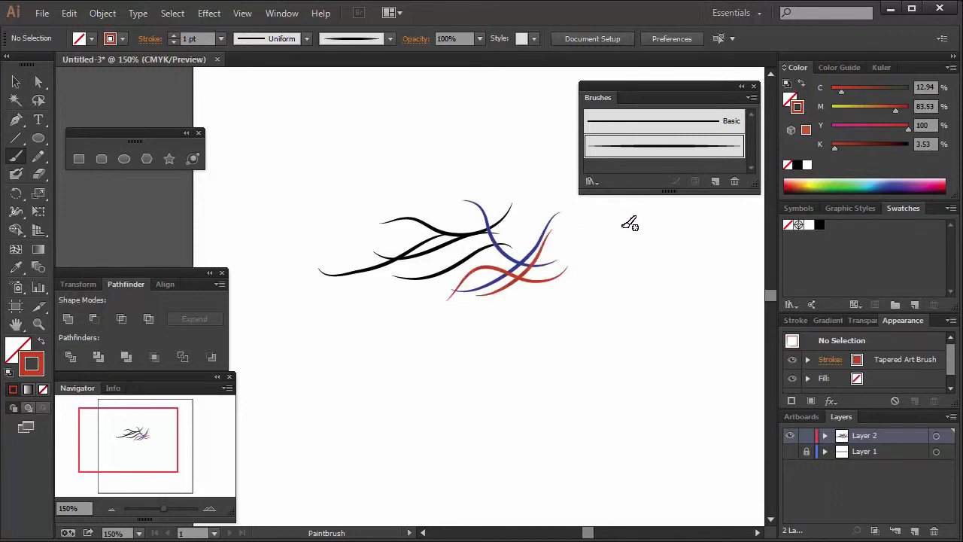
{"action": "key", "text": "ctrl+a"}
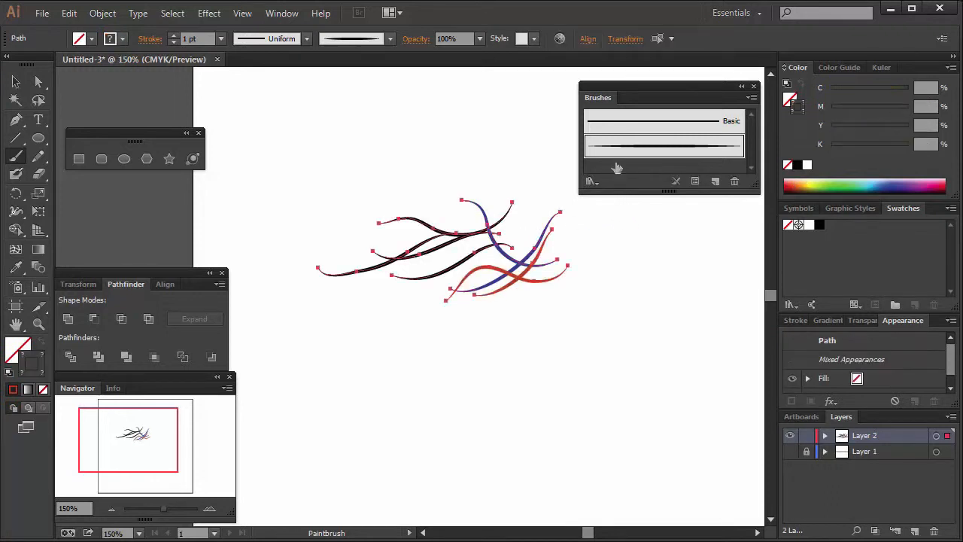
{"action": "key", "text": "Delete"}
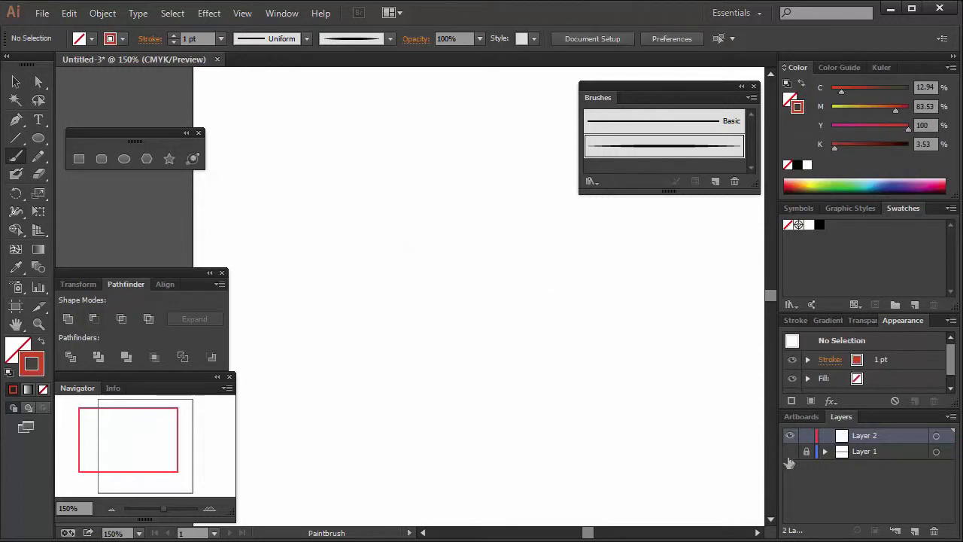
Show and unlock Layer 1, and select the tapered path inside it
{"action": "left_click", "coordinate": [790, 452]}
{"action": "left_click", "coordinate": [805, 451]}
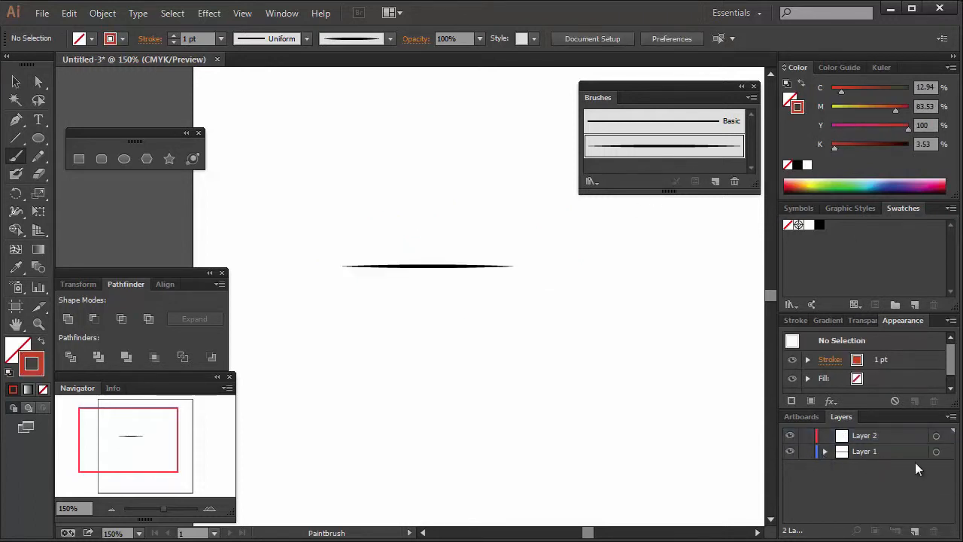
{"action": "left_click", "coordinate": [825, 452]}
{"action": "left_click", "coordinate": [936, 467]}
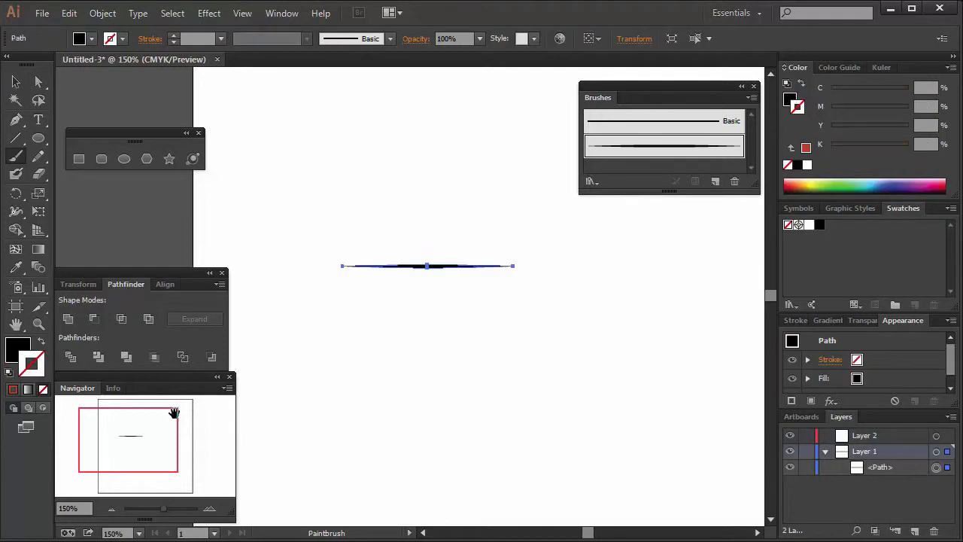
Shift the tapered path's two middle anchor points left so the thickest part sits off-centre
{"action": "left_click", "coordinate": [209, 508]}
{"action": "left_click", "coordinate": [209, 509]}
{"action": "left_click", "coordinate": [209, 508]}
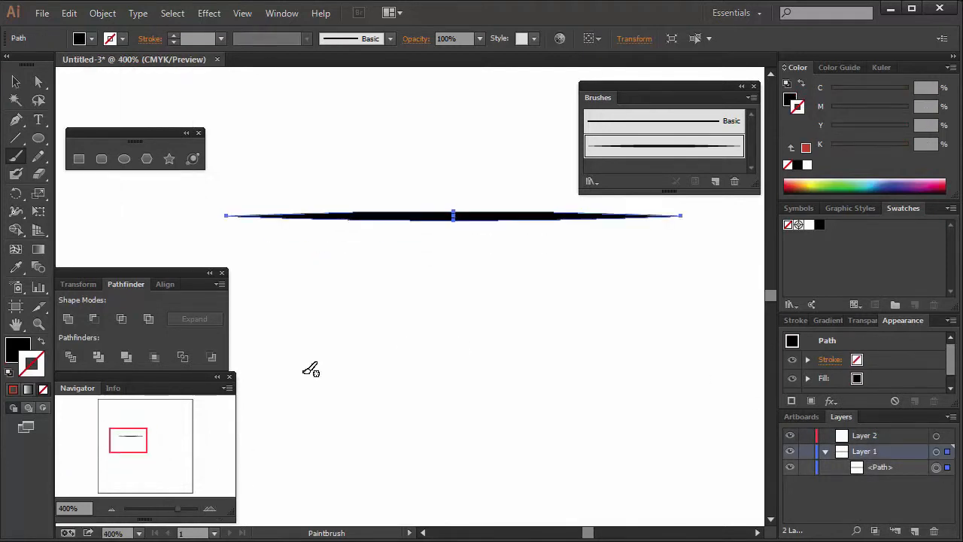
{"action": "mouse_move", "coordinate": [396, 303]}
{"action": "left_mouse_down"}
{"action": "mouse_move", "coordinate": [441, 361]}
{"action": "mouse_move", "coordinate": [452, 319]}
{"action": "left_mouse_up"}
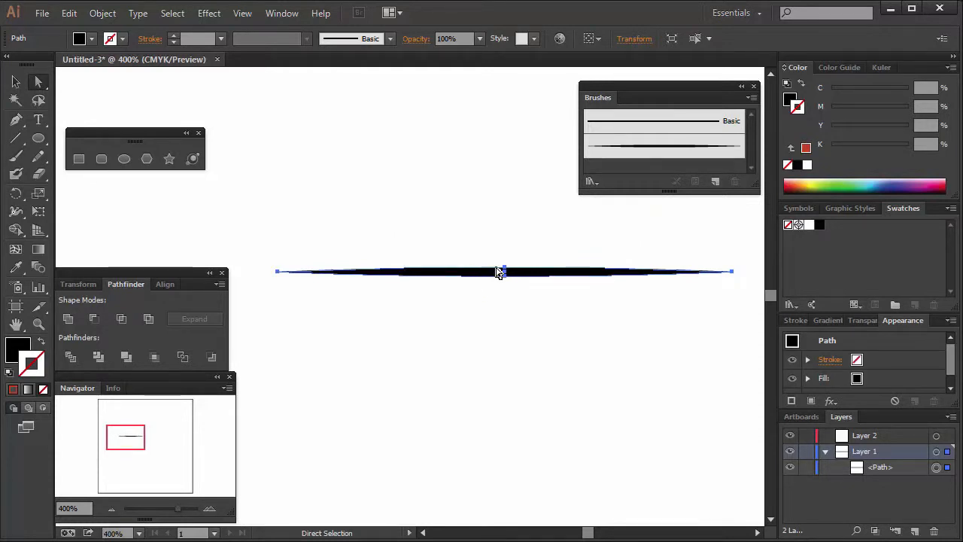
{"action": "left_click_drag", "start_coordinate": [496, 250], "coordinate": [547, 307]}
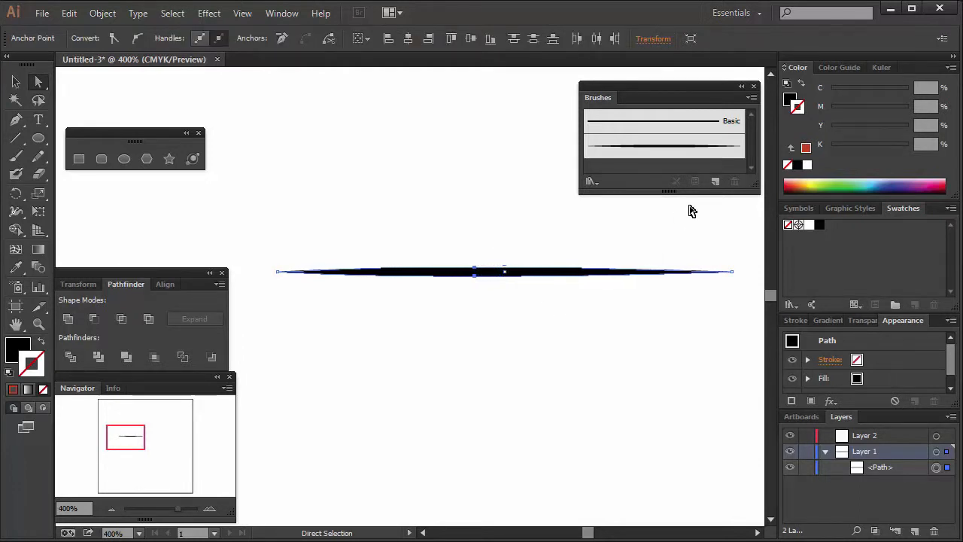
{"action": "key", "text": "Left"}
{"action": "key", "text": "Left"}
{"action": "key", "text": "Left"}
{"action": "key", "text": "Left"}
{"action": "key", "text": "Left"}
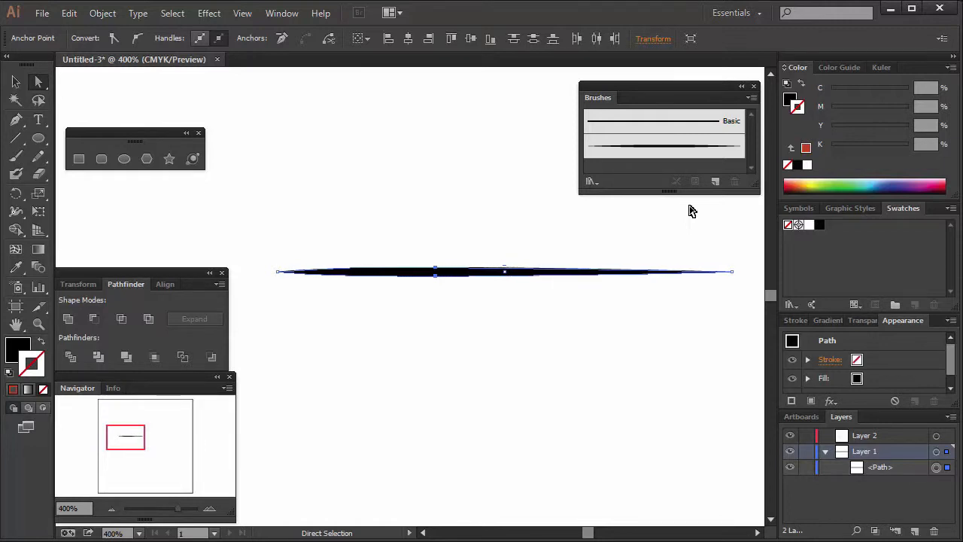
Create a new Art Brush from the off-centre shape, named Tapered Brush 2, with Tints as colorization method
{"action": "left_click", "coordinate": [715, 181]}
{"action": "left_click", "coordinate": [395, 300]}
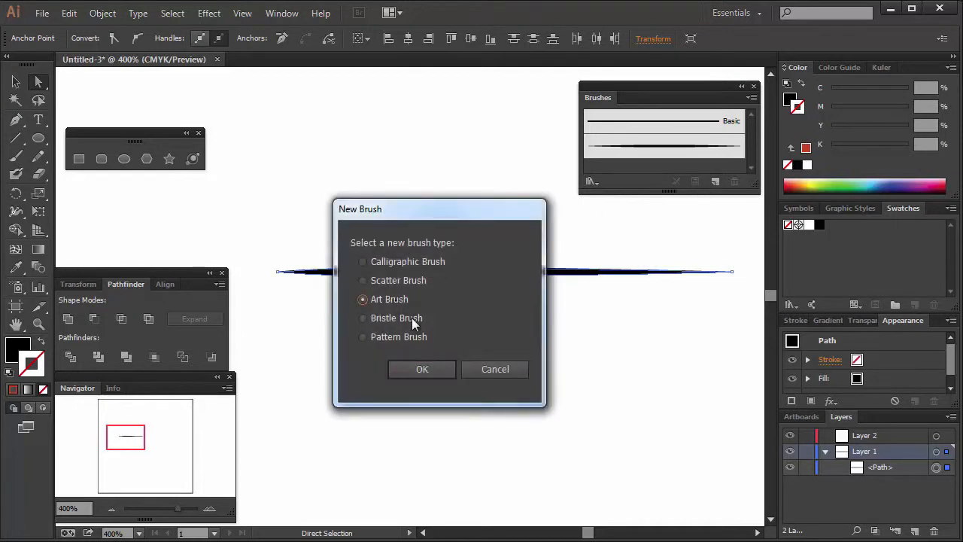
{"action": "left_click", "coordinate": [414, 370]}
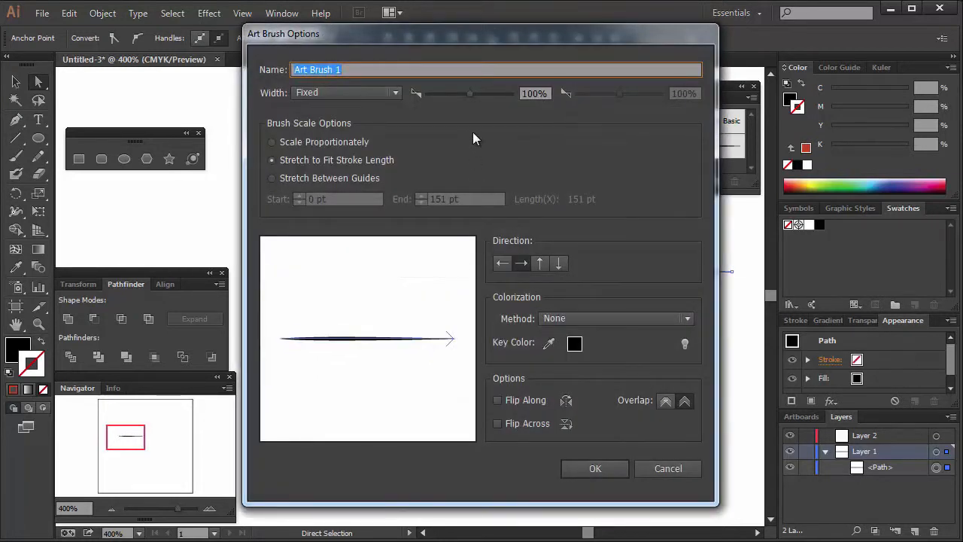
{"action": "type", "text": "Y"}
{"action": "type", "text": "apered Brush"}
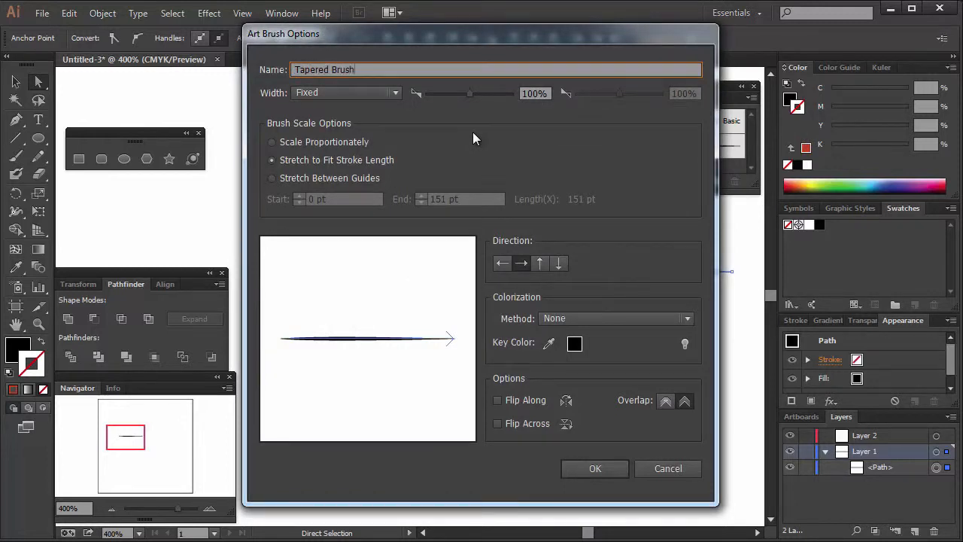
{"action": "type", "text": " 2"}
{"action": "left_click", "coordinate": [569, 319]}
{"action": "left_click", "coordinate": [572, 352]}
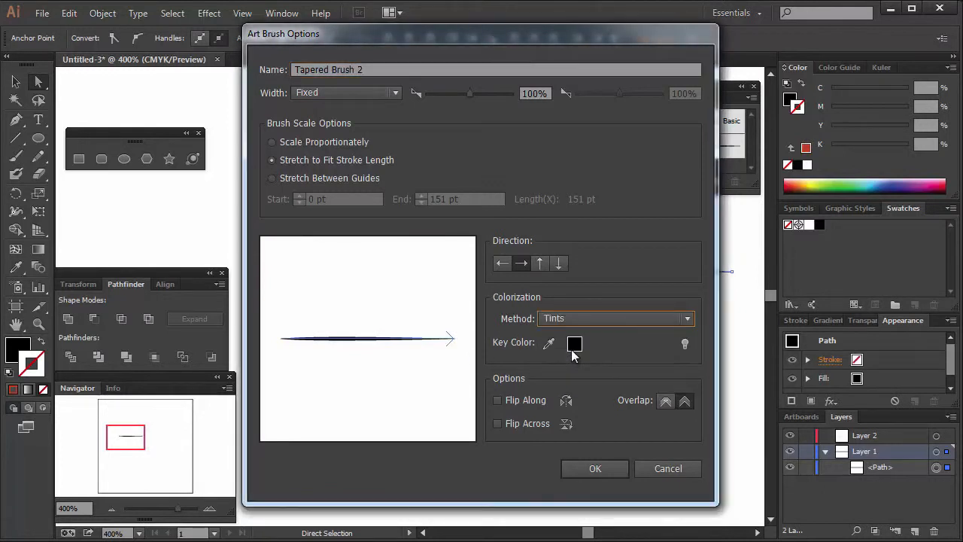
{"action": "left_click", "coordinate": [594, 466]}
{"action": "left_click", "coordinate": [512, 352]}
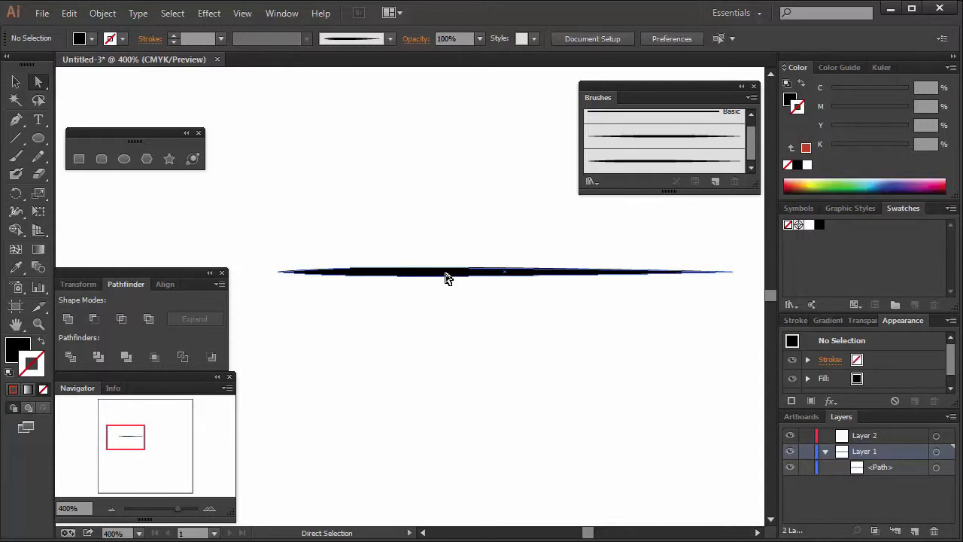
Delete the anchor point at the left tip of the tapered path
{"action": "left_click", "coordinate": [446, 278]}
{"action": "left_click", "coordinate": [278, 271]}
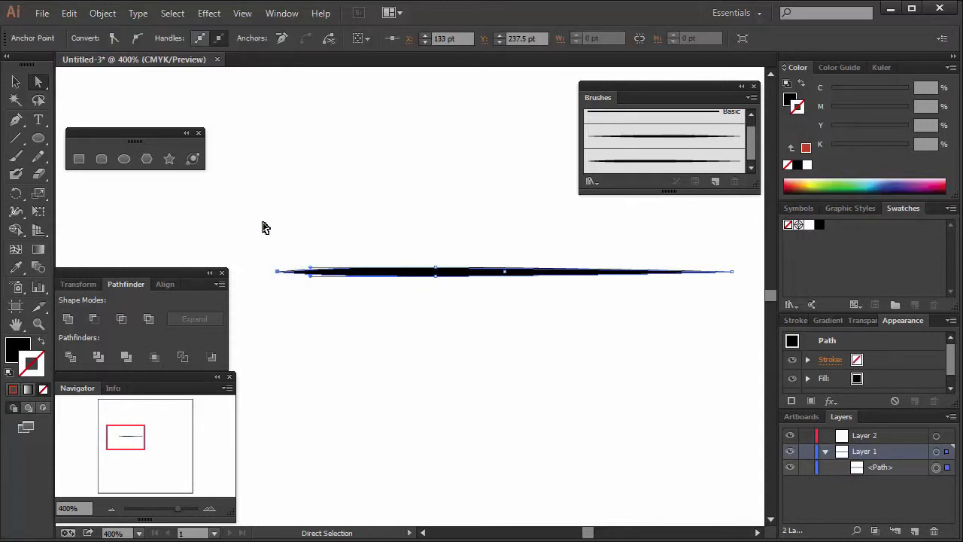
{"action": "key", "text": "Delete"}
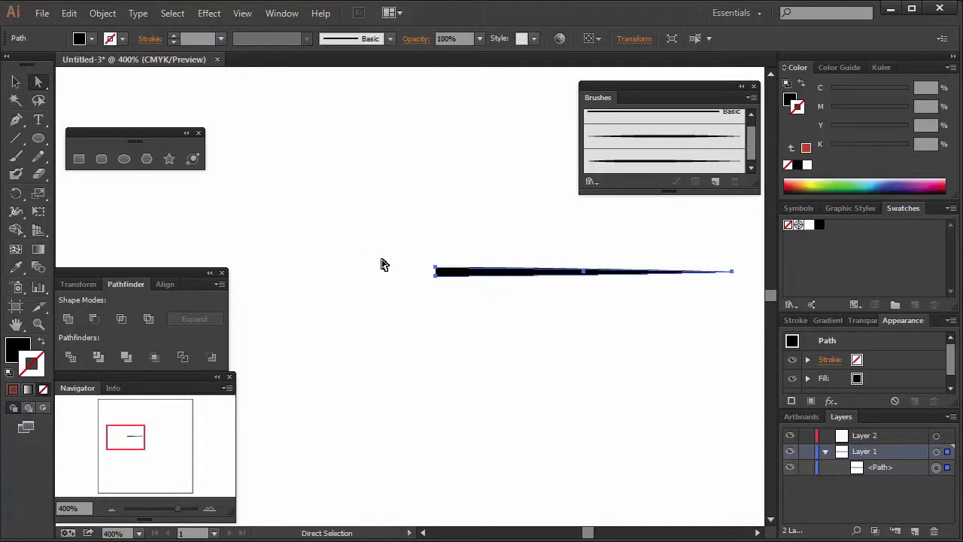
Join the two open endpoints at the path's blunt left end to close the shape
{"action": "left_click", "coordinate": [428, 267]}
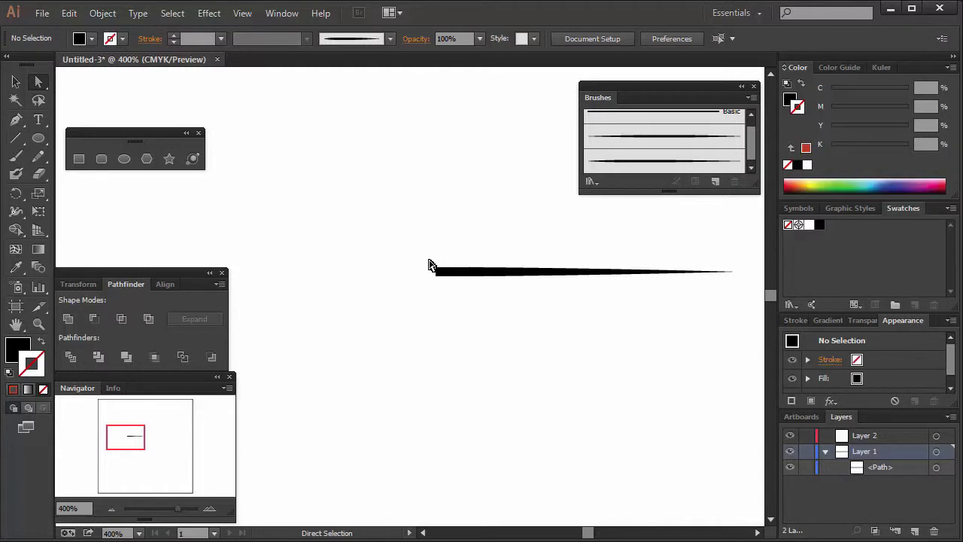
{"action": "left_click_drag", "start_coordinate": [429, 265], "coordinate": [443, 284]}
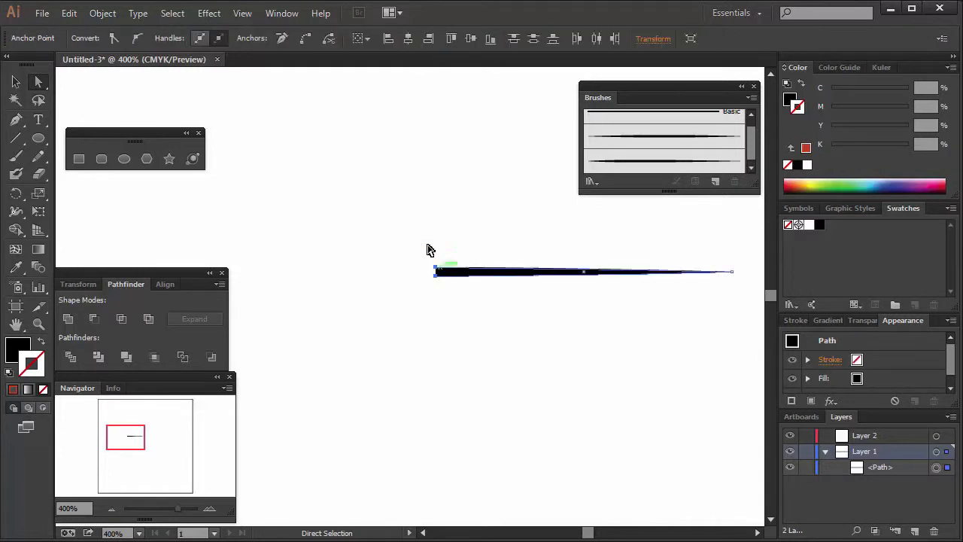
{"action": "left_click", "coordinate": [107, 15]}
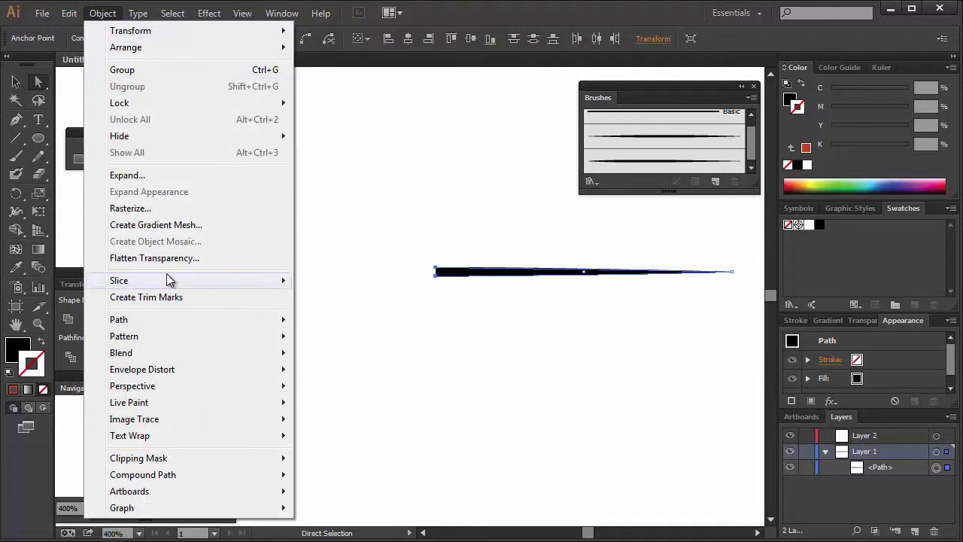
{"action": "mouse_move", "coordinate": [173, 319]}
{"action": "left_click", "coordinate": [322, 320]}
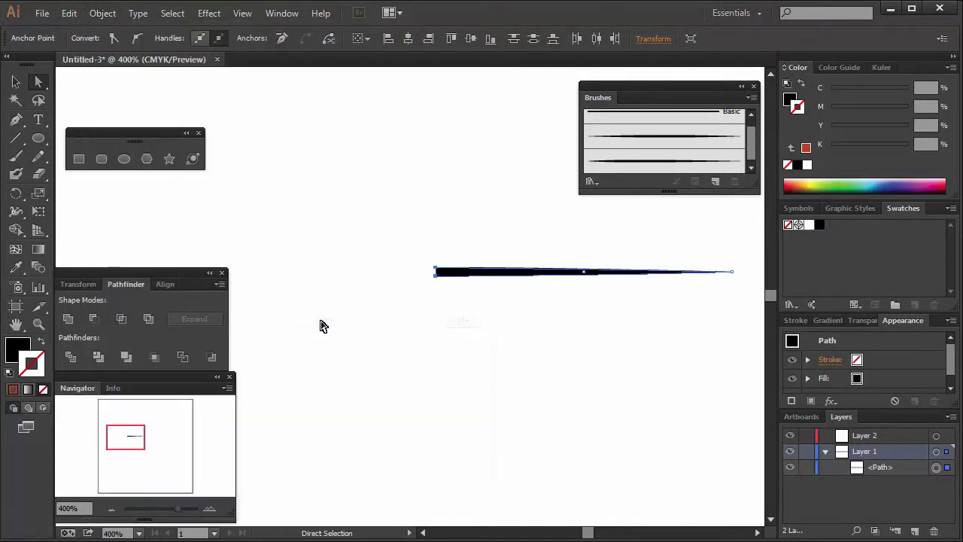
{"action": "left_click", "coordinate": [504, 313]}
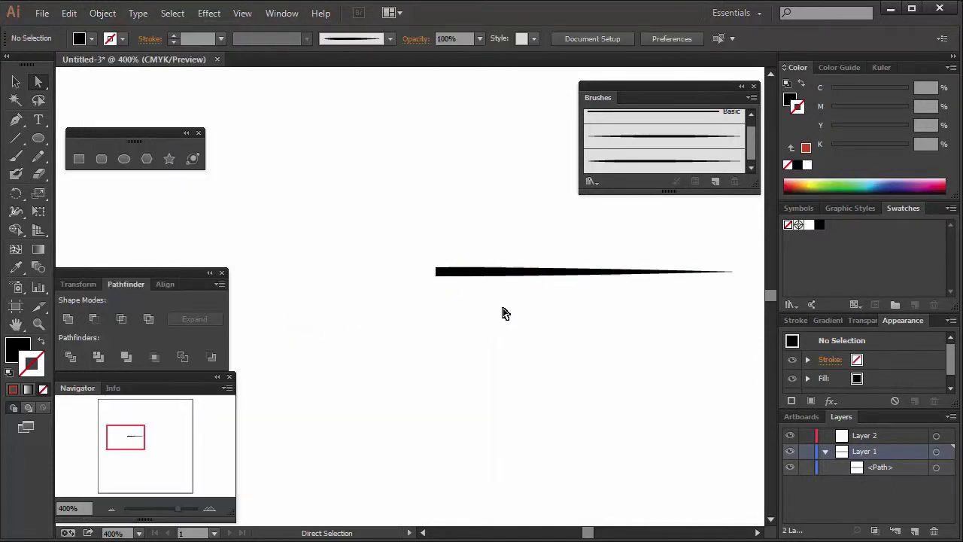
Create a new Art Brush from the blunt-ended tapered path, named Tapered Brush 3, with Tints as colorization method
{"action": "left_click", "coordinate": [479, 275]}
{"action": "left_click", "coordinate": [714, 182]}
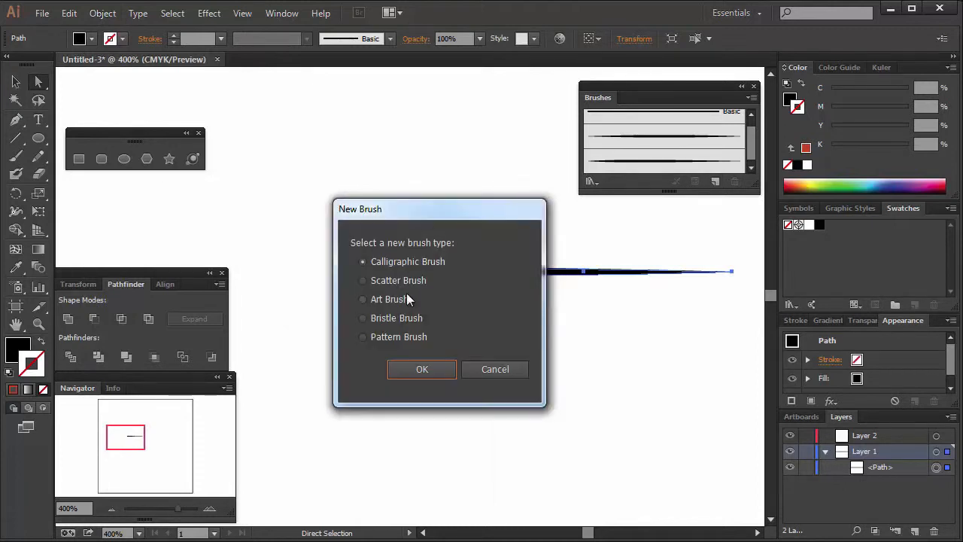
{"action": "left_click", "coordinate": [389, 300]}
{"action": "left_click", "coordinate": [426, 368]}
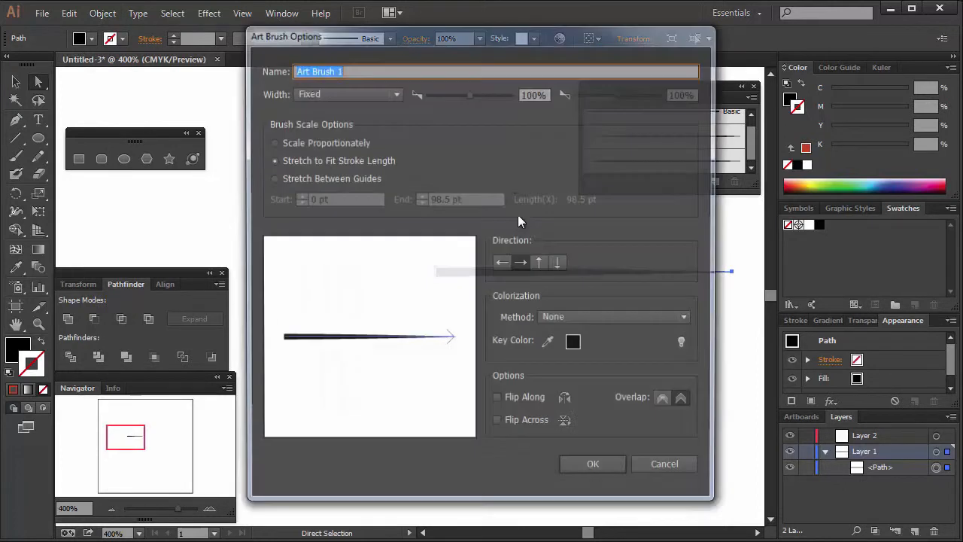
{"action": "type", "text": "Tapered"}
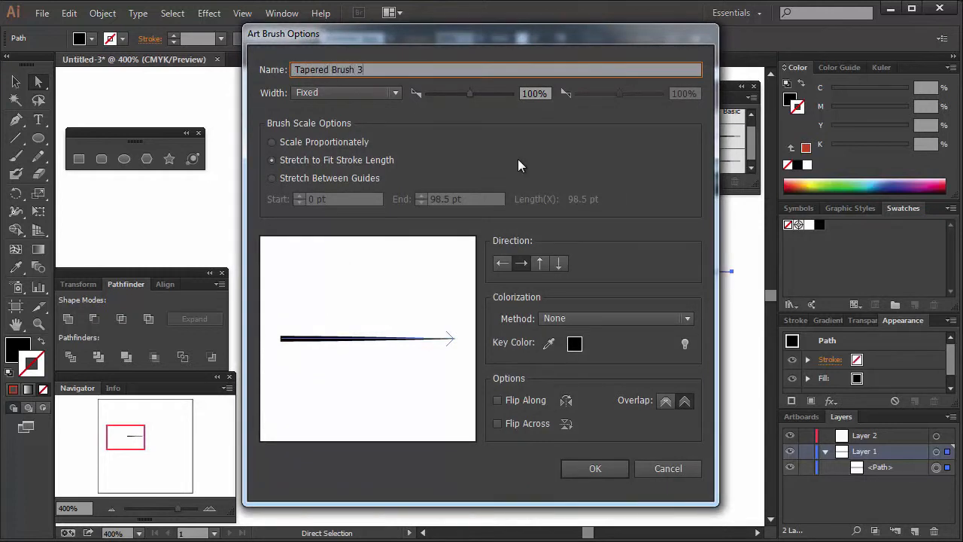
{"action": "left_click", "coordinate": [572, 317]}
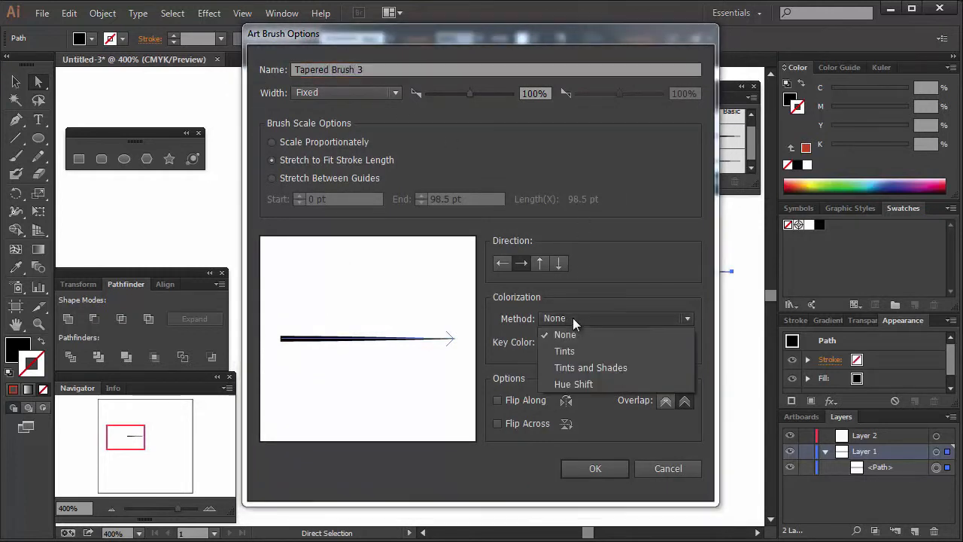
{"action": "left_click", "coordinate": [590, 352]}
{"action": "left_click", "coordinate": [594, 469]}
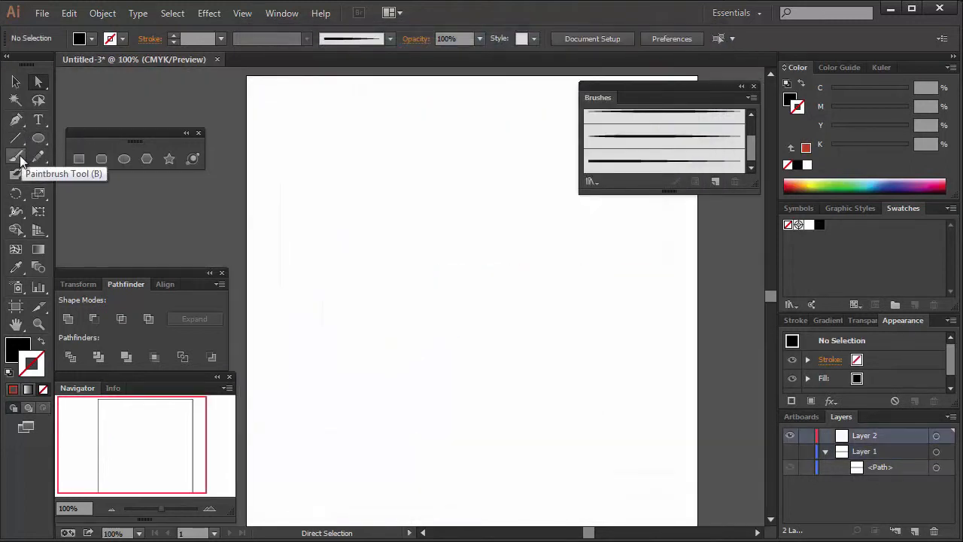
Swap to a black stroke with no fill and paint several curved Paintbrush strokes with Tapered Art Brush in the artboard's upper left
{"action": "left_click", "coordinate": [16, 155]}
{"action": "left_click", "coordinate": [42, 341]}
{"action": "left_click", "coordinate": [32, 364]}
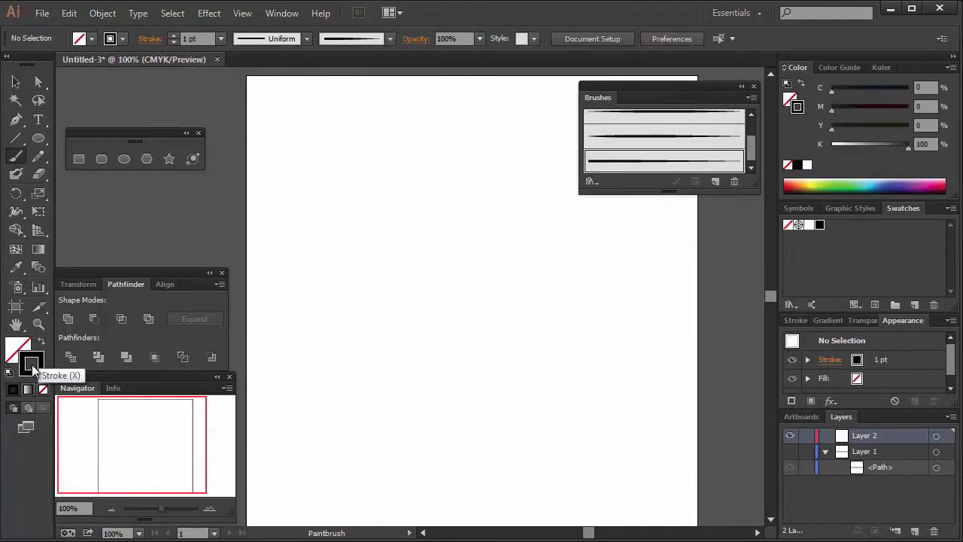
{"action": "left_click", "coordinate": [622, 114]}
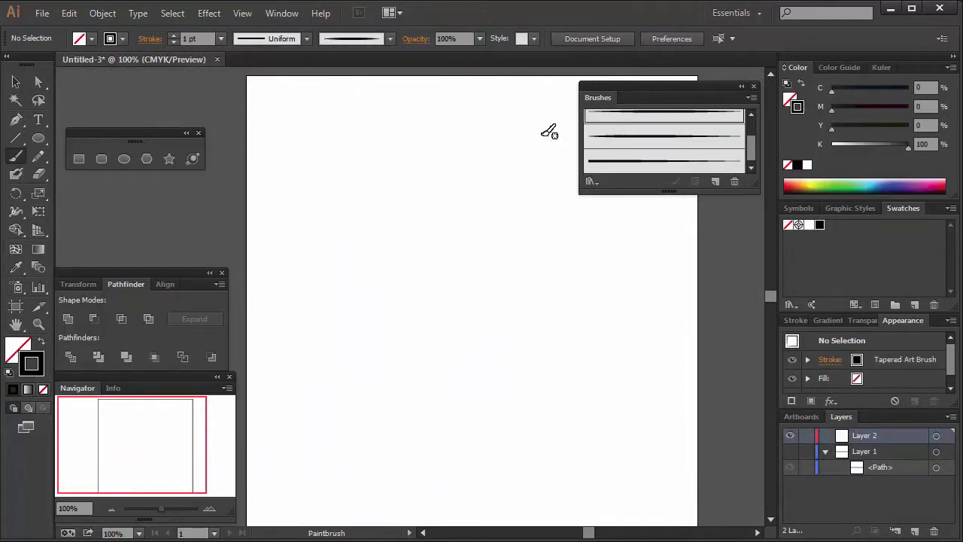
{"action": "mouse_move", "coordinate": [314, 188]}
{"action": "left_mouse_down"}
{"action": "mouse_move", "coordinate": [435, 172]}
{"action": "mouse_move", "coordinate": [331, 200]}
{"action": "mouse_move", "coordinate": [435, 199]}
{"action": "mouse_move", "coordinate": [334, 230]}
{"action": "left_mouse_up"}
{"action": "mouse_move", "coordinate": [318, 223]}
{"action": "left_mouse_down"}
{"action": "mouse_move", "coordinate": [368, 232]}
{"action": "mouse_move", "coordinate": [424, 214]}
{"action": "mouse_move", "coordinate": [322, 230]}
{"action": "mouse_move", "coordinate": [454, 182]}
{"action": "mouse_move", "coordinate": [317, 218]}
{"action": "left_mouse_up"}
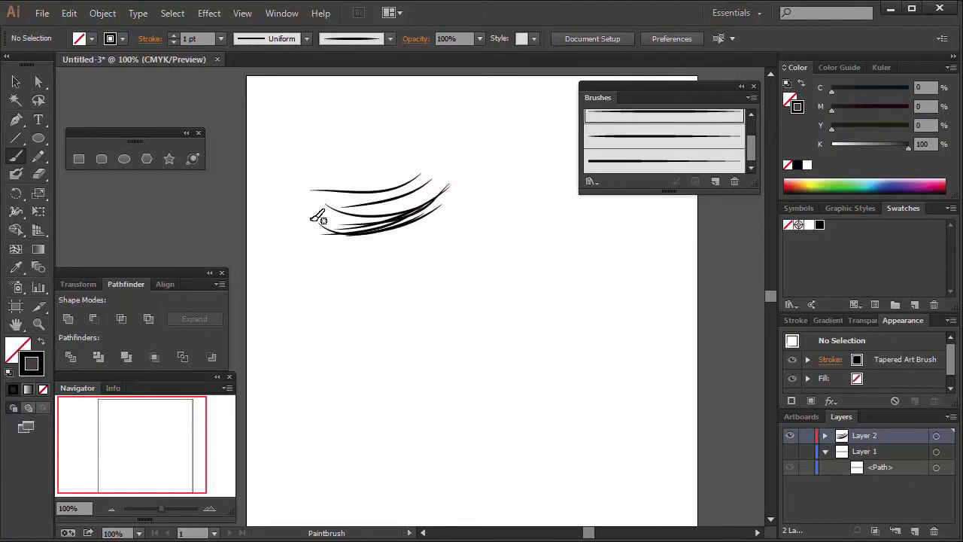
Paint a few long and short curved test strokes with Tapered Brush 2 below the first group of strokes
{"action": "left_click", "coordinate": [628, 141]}
{"action": "mouse_move", "coordinate": [358, 269]}
{"action": "left_mouse_down"}
{"action": "mouse_move", "coordinate": [436, 266]}
{"action": "mouse_move", "coordinate": [481, 240]}
{"action": "mouse_move", "coordinate": [360, 262]}
{"action": "left_mouse_up"}
{"action": "mouse_move", "coordinate": [455, 280]}
{"action": "left_mouse_down"}
{"action": "mouse_move", "coordinate": [378, 298]}
{"action": "mouse_move", "coordinate": [423, 283]}
{"action": "mouse_move", "coordinate": [421, 303]}
{"action": "mouse_move", "coordinate": [444, 294]}
{"action": "left_mouse_up"}
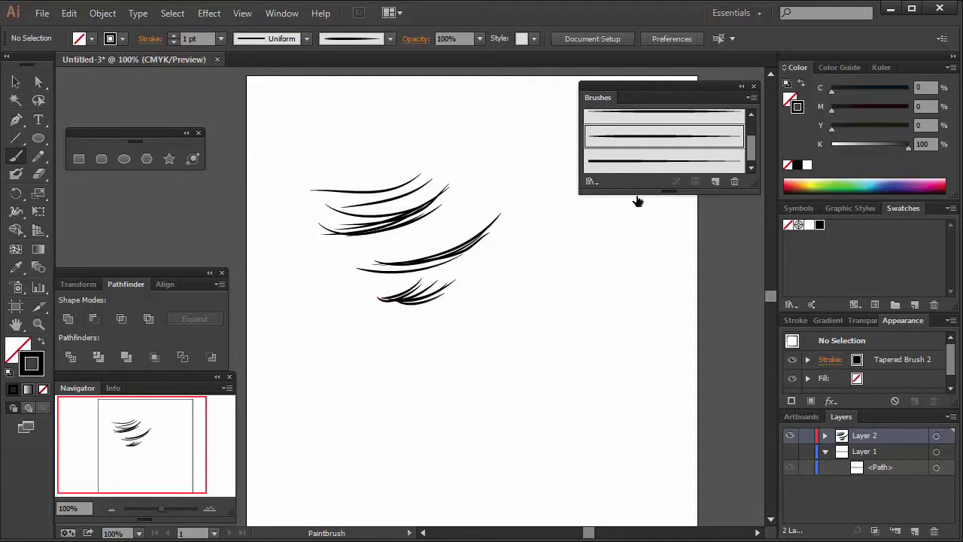
Paint several curved test strokes with Tapered Brush 3, fanning out from one point in the artboard's right half
{"action": "left_click", "coordinate": [634, 169]}
{"action": "mouse_move", "coordinate": [573, 276]}
{"action": "left_mouse_down"}
{"action": "mouse_move", "coordinate": [443, 353]}
{"action": "mouse_move", "coordinate": [558, 307]}
{"action": "mouse_move", "coordinate": [524, 353]}
{"action": "mouse_move", "coordinate": [513, 319]}
{"action": "left_mouse_up"}
{"action": "mouse_move", "coordinate": [576, 277]}
{"action": "left_mouse_down"}
{"action": "mouse_move", "coordinate": [486, 324]}
{"action": "mouse_move", "coordinate": [503, 300]}
{"action": "left_mouse_up"}
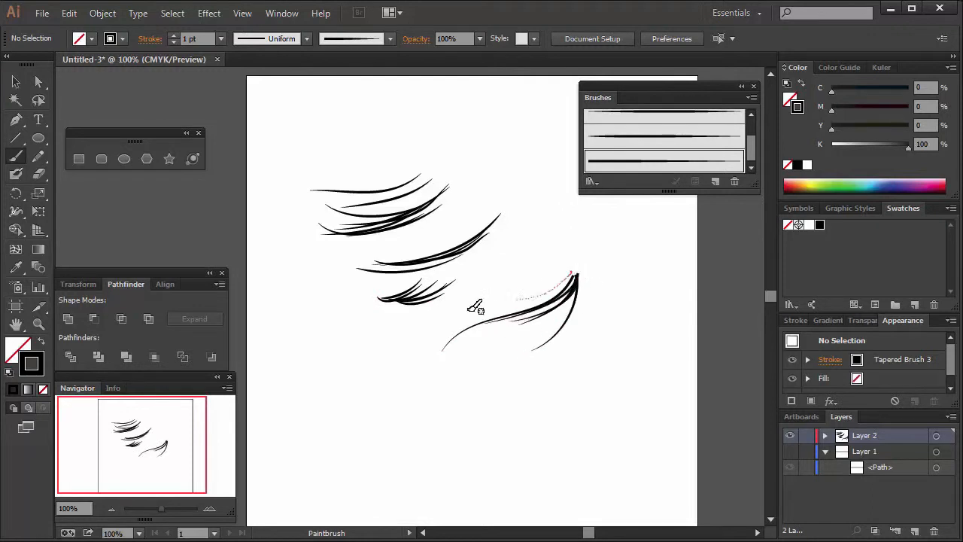
{"action": "left_click_drag", "start_coordinate": [578, 273], "coordinate": [490, 304]}
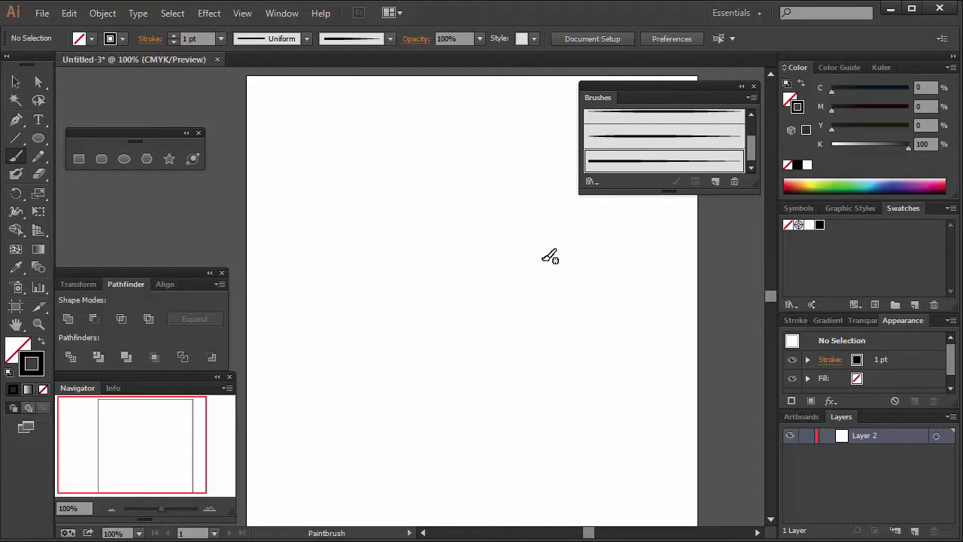
Save the document's brushes as a brush library named The Brushes in the default Brushes folder
{"action": "mouse_move", "coordinate": [655, 91]}
{"action": "left_mouse_down"}
{"action": "mouse_move", "coordinate": [438, 91]}
{"action": "mouse_move", "coordinate": [452, 112]}
{"action": "left_mouse_up"}
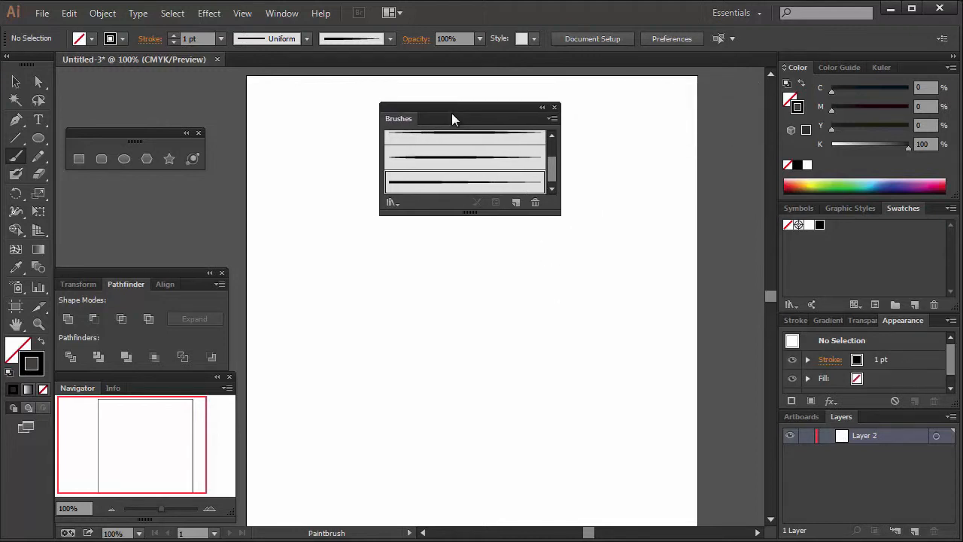
{"action": "left_click", "coordinate": [553, 119]}
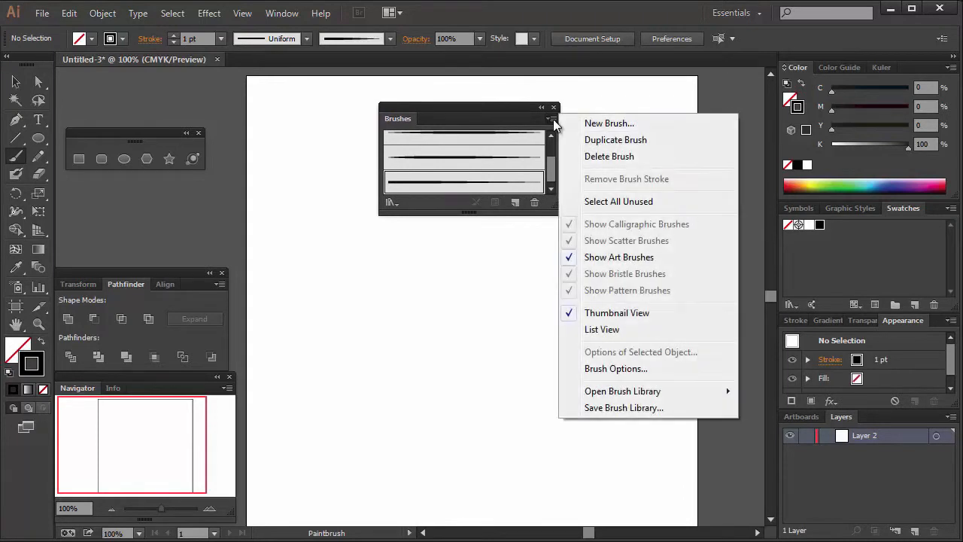
{"action": "left_click", "coordinate": [626, 407]}
{"action": "left_click_drag", "start_coordinate": [458, 35], "coordinate": [590, 77]}
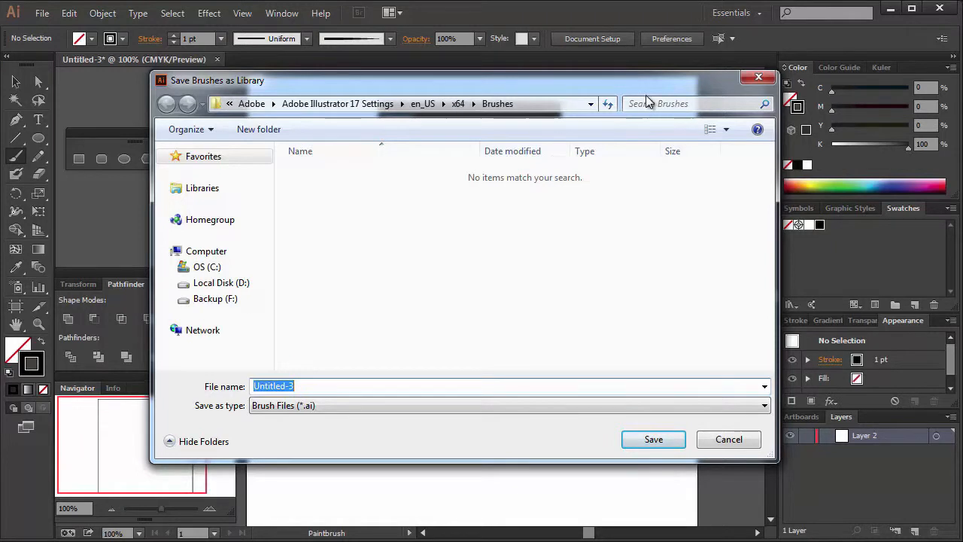
{"action": "type", "text": "The Brushes"}
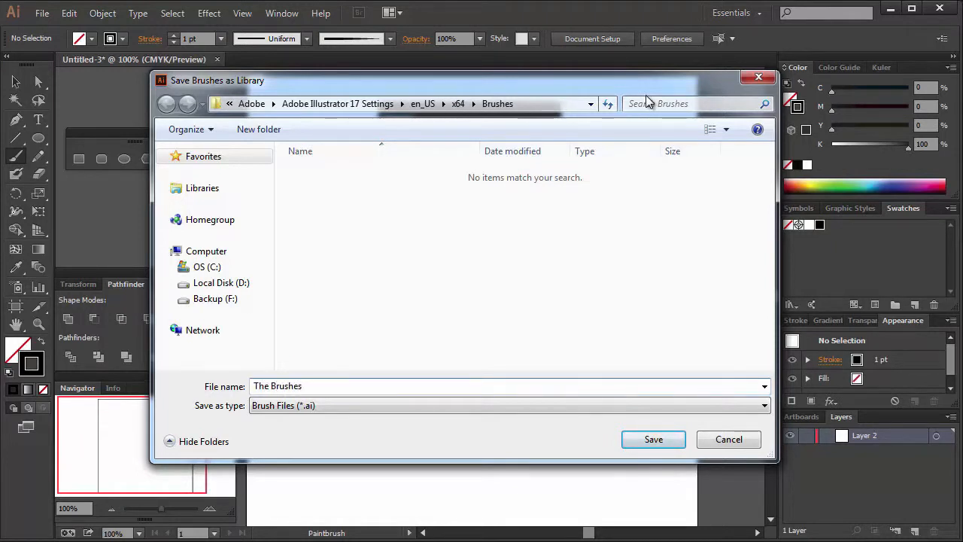
{"action": "left_click", "coordinate": [654, 442]}
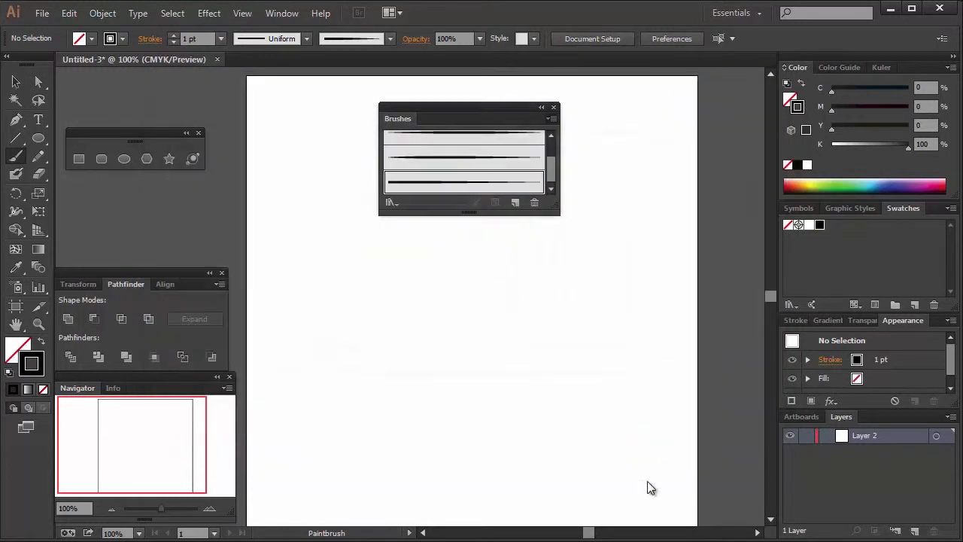